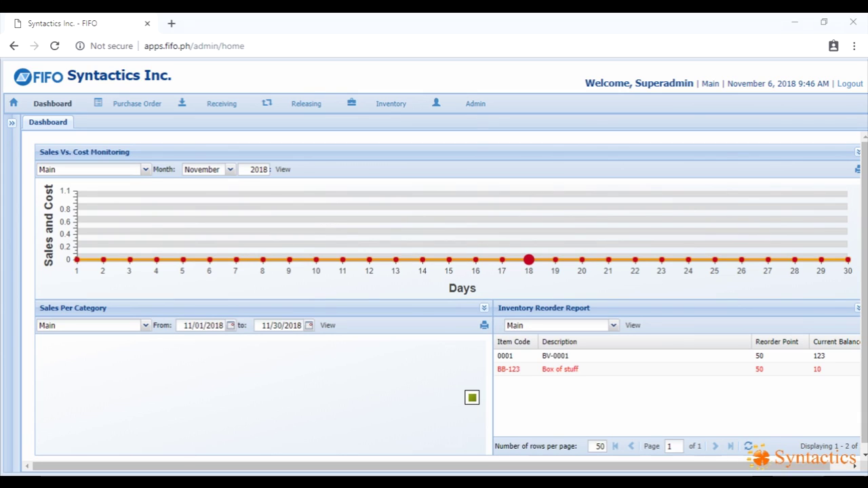
Step: Open the company settings and review the company name and first address fields
{"action": "left_click", "coordinate": [475, 104]}
{"action": "left_click", "coordinate": [64, 185]}
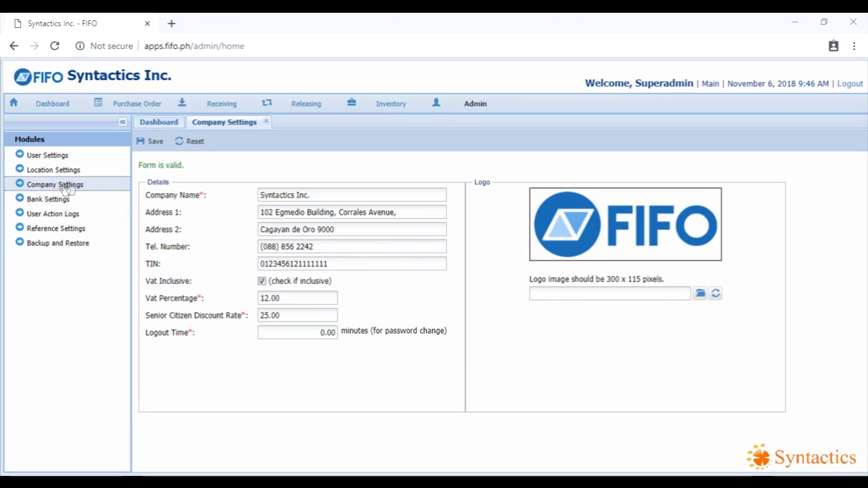
{"action": "left_click", "coordinate": [318, 195]}
{"action": "left_click", "coordinate": [326, 211]}
Step: Add a new location named Davao with the address Davao in the location settings and save it
{"action": "left_click", "coordinate": [68, 170]}
{"action": "left_click", "coordinate": [226, 203]}
{"action": "type", "text": "Davao"}
{"action": "key", "text": "Tab"}
{"action": "type", "text": "Davao"}
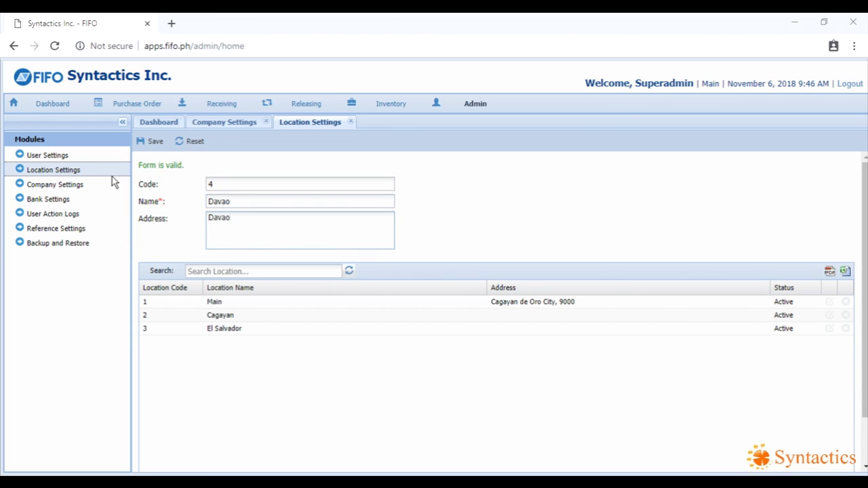
{"action": "left_click", "coordinate": [150, 144]}
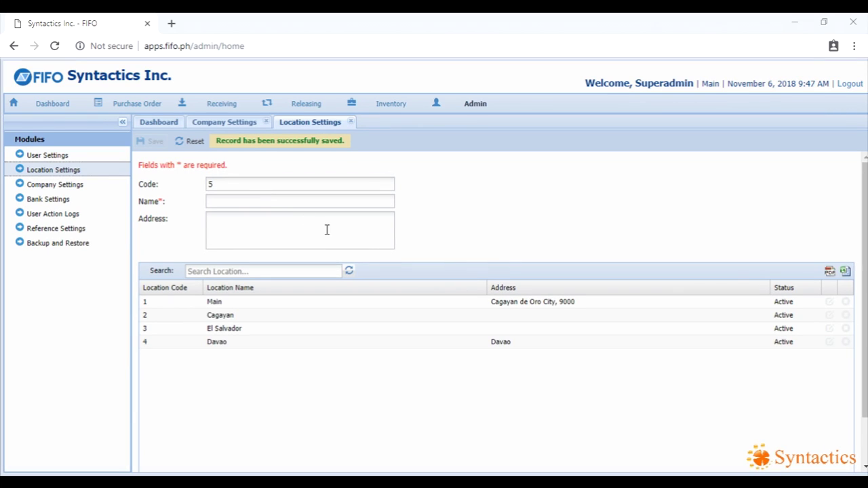
Step: Add a bank with code PNB and name Philippine national bank in the bank settings and save it
{"action": "left_click", "coordinate": [60, 200]}
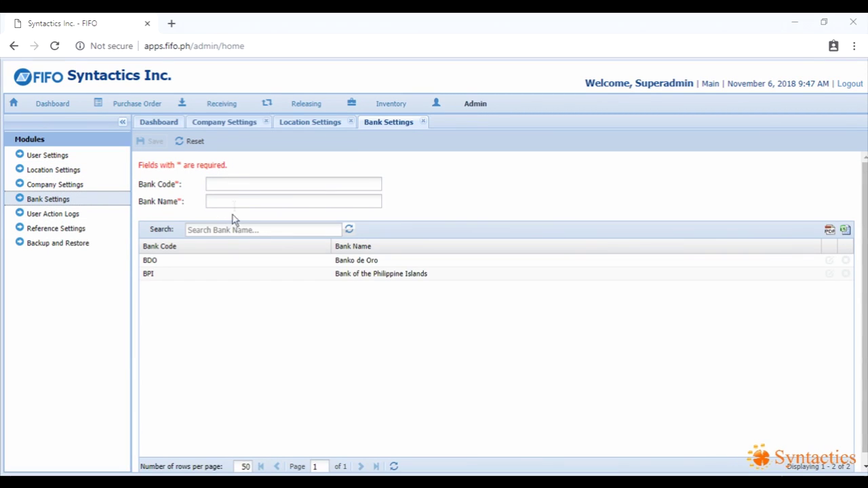
{"action": "left_click", "coordinate": [240, 185]}
{"action": "key", "text": "Tab"}
{"action": "type", "text": "Philippine na"}
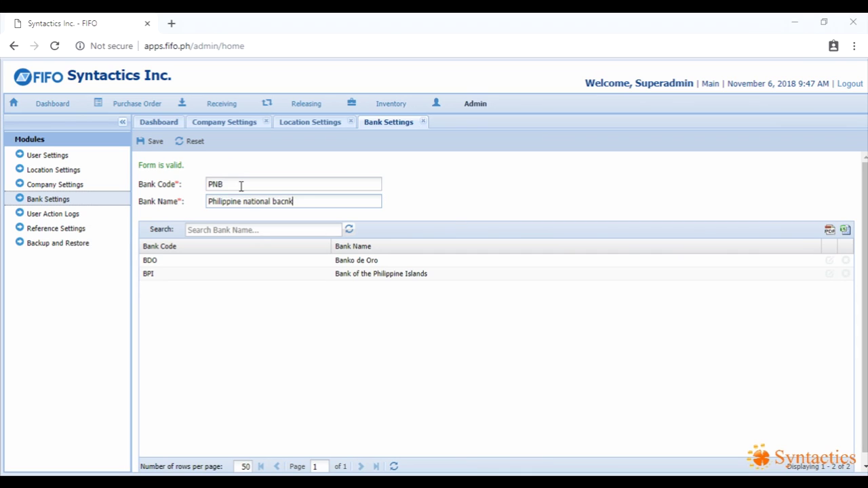
{"action": "left_click", "coordinate": [155, 143]}
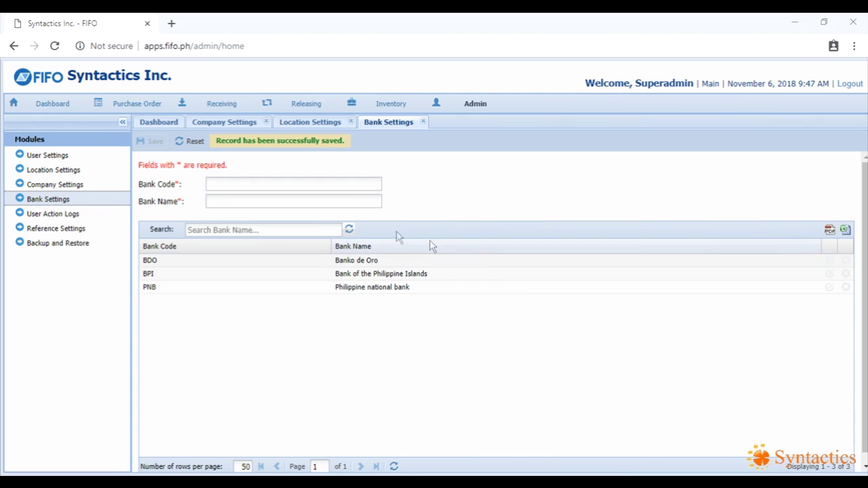
Step: Add a reference with code AC and name Credit Sales for the Sales module in the reference settings and save it
{"action": "left_click", "coordinate": [87, 231]}
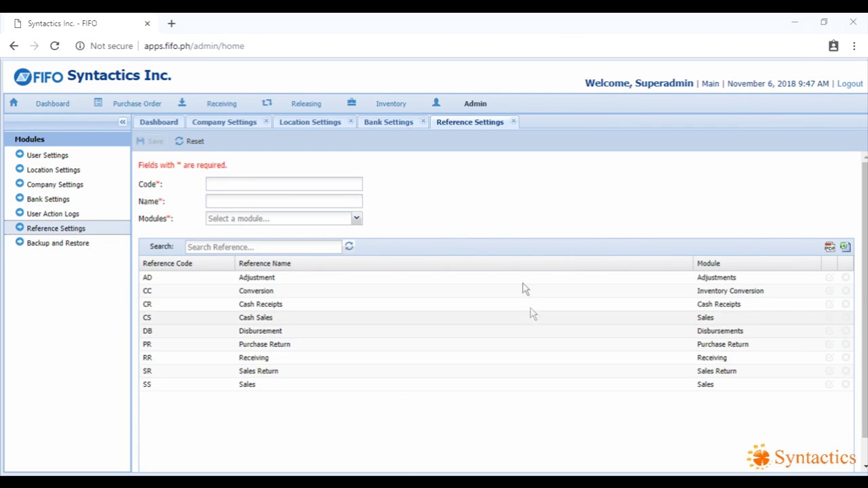
{"action": "left_click", "coordinate": [334, 190]}
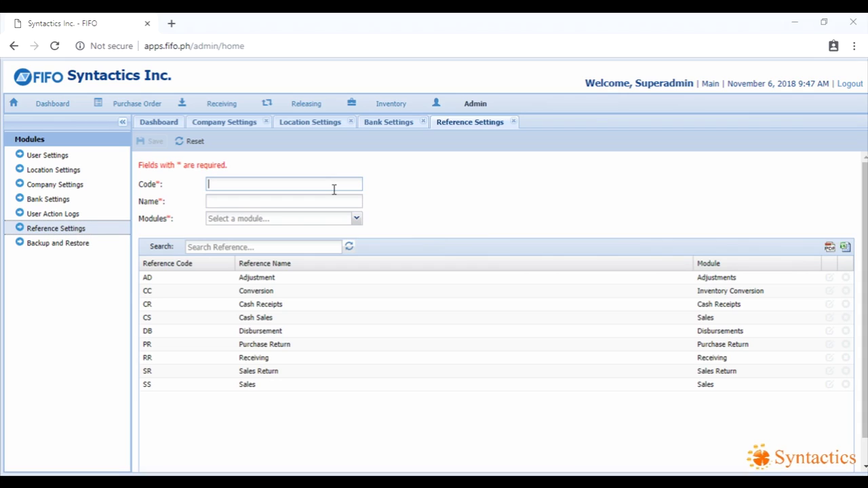
{"action": "key", "text": "Tab"}
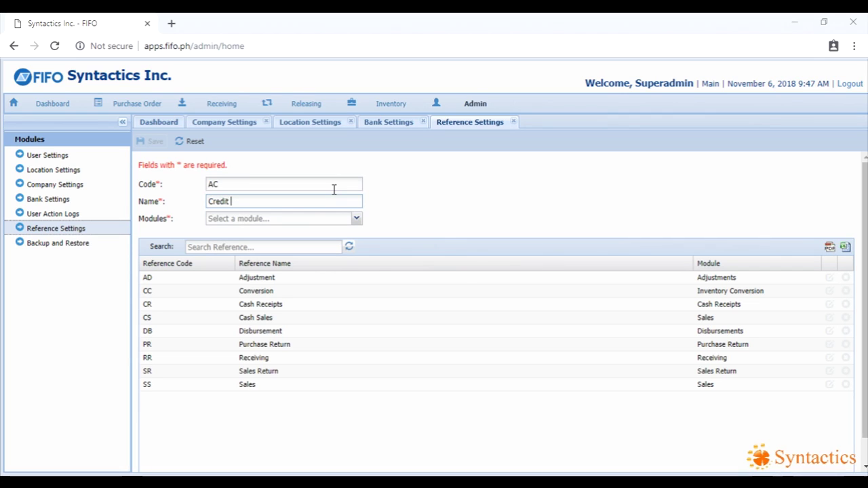
{"action": "left_click", "coordinate": [356, 218]}
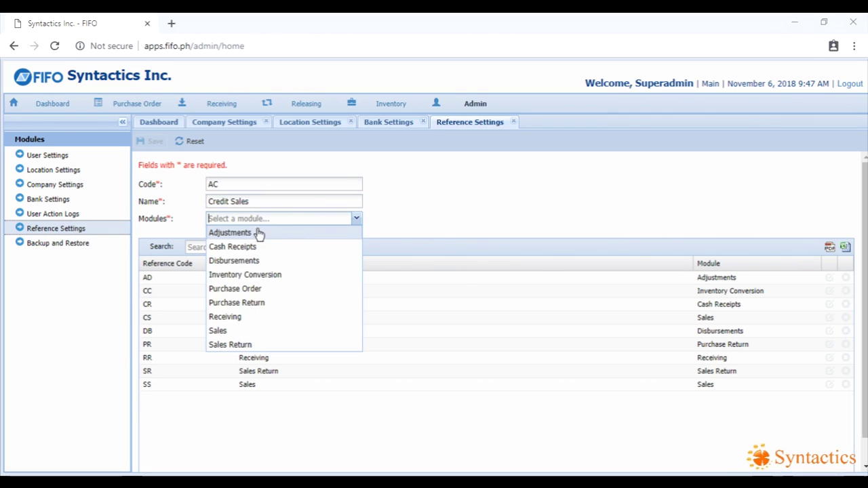
{"action": "left_click", "coordinate": [240, 332]}
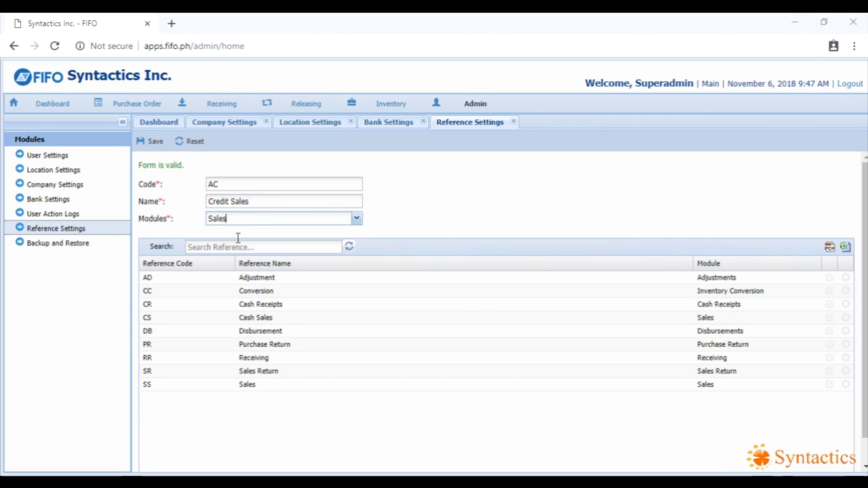
{"action": "left_click", "coordinate": [155, 143]}
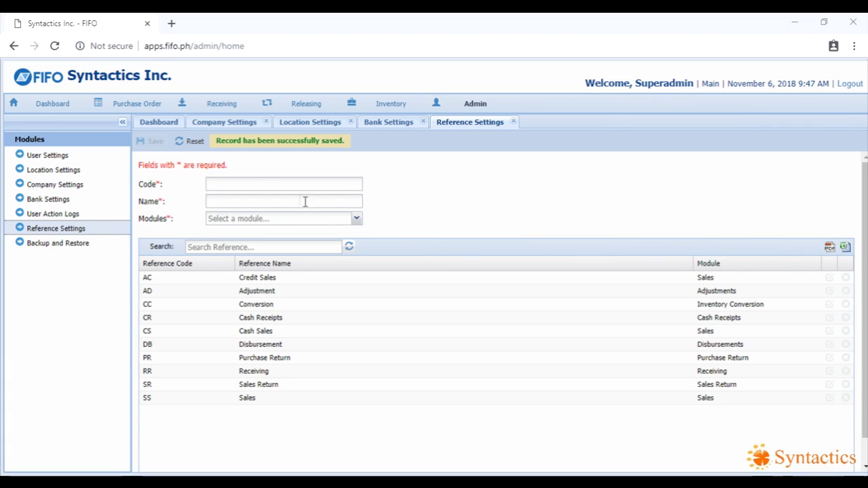
Step: Start a new user record in the user settings with the full name, username and user type Administrator
{"action": "left_click", "coordinate": [92, 156]}
{"action": "left_click", "coordinate": [269, 186]}
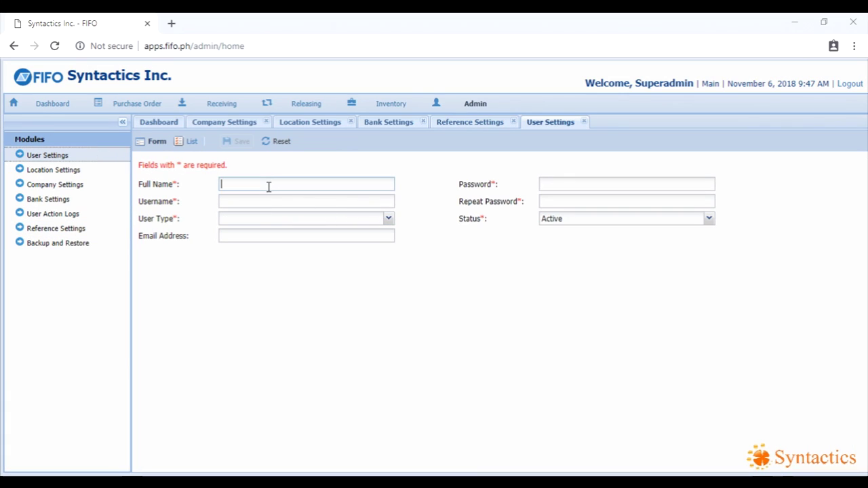
{"action": "type", "text": "John Doe"}
{"action": "key", "text": "Tab"}
{"action": "type", "text": "john"}
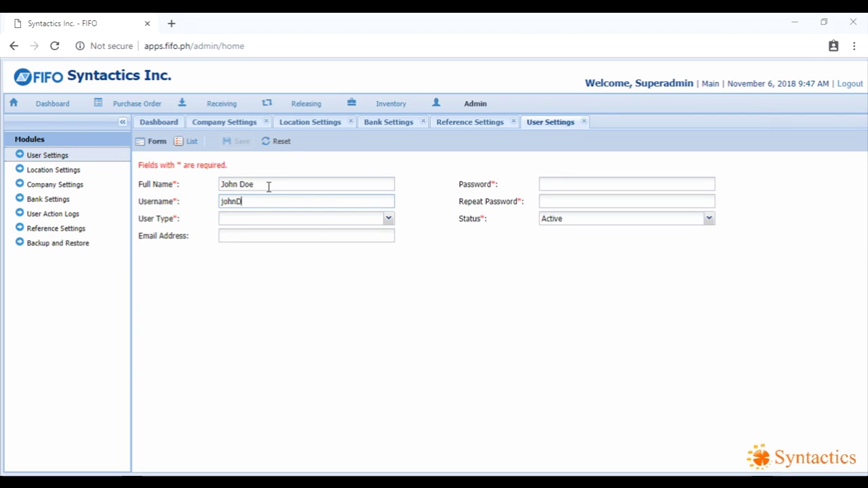
{"action": "left_click", "coordinate": [388, 219]}
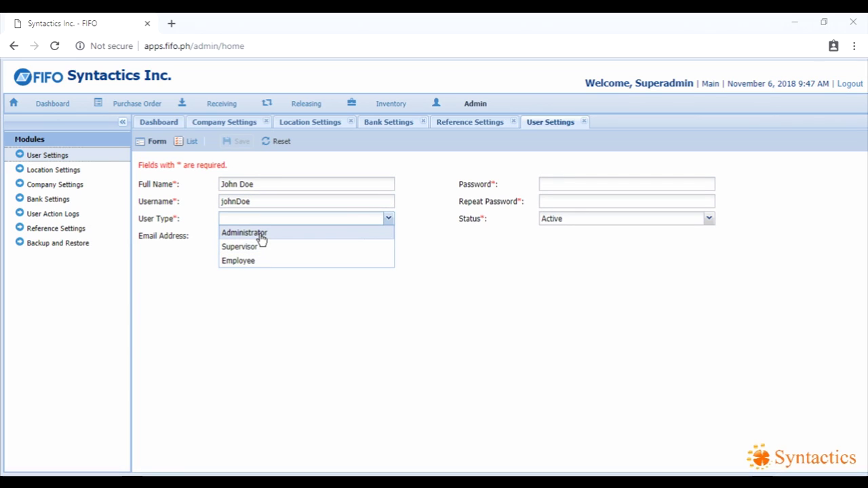
{"action": "left_click", "coordinate": [261, 234]}
Step: Enter the new user's email address and account password, repeat the password, and save the user
{"action": "left_click", "coordinate": [350, 236]}
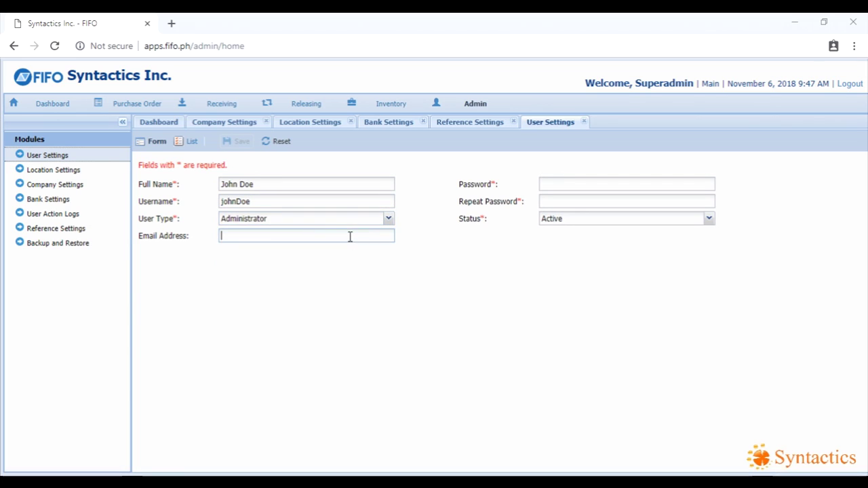
{"action": "type", "text": "john@email.com"}
{"action": "key", "text": "Tab"}
{"action": "type", "text": "•••••••••"}
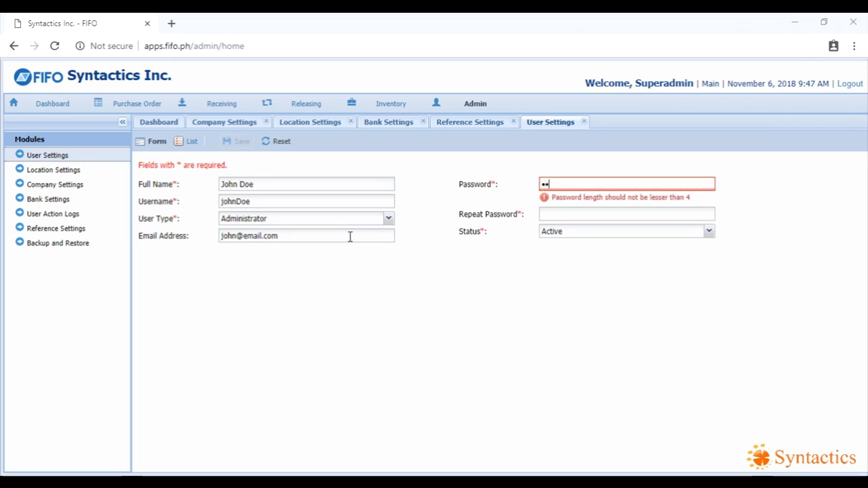
{"action": "key", "text": "ctrl+a"}
{"action": "type", "text": "••••••••"}
{"action": "key", "text": "Tab"}
{"action": "type", "text": "••••••••"}
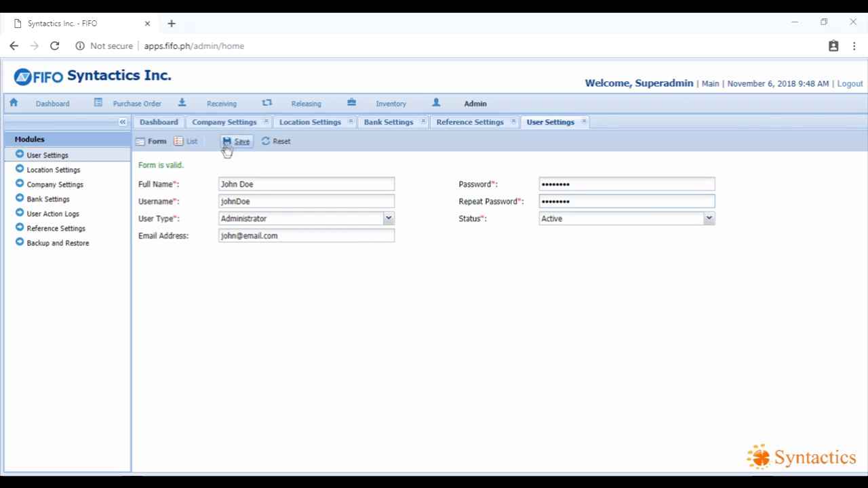
{"action": "left_click", "coordinate": [226, 143]}
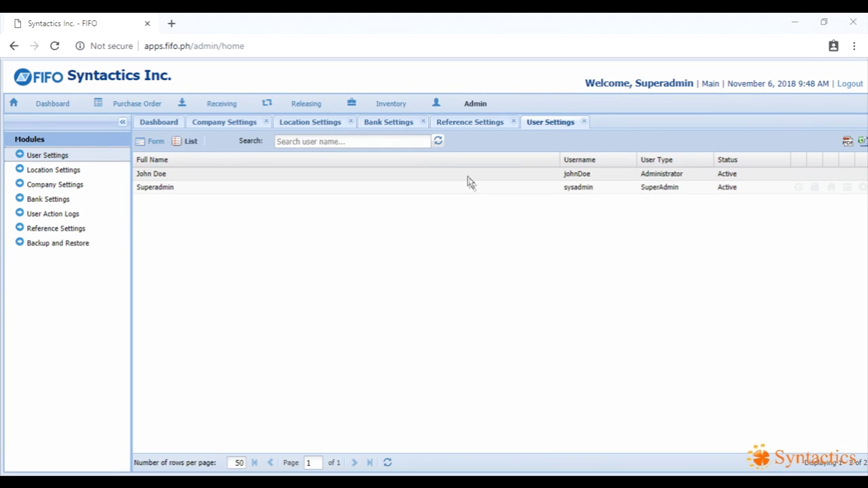
Step: Append the suffix Jr. to the Administrator user's full name, save the record, and return to the user list
{"action": "left_click", "coordinate": [461, 175]}
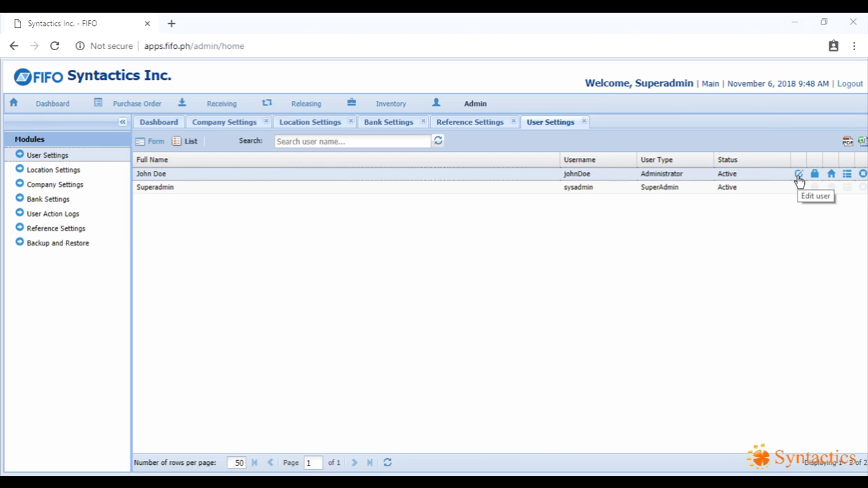
{"action": "left_click", "coordinate": [799, 175]}
{"action": "left_click", "coordinate": [295, 186]}
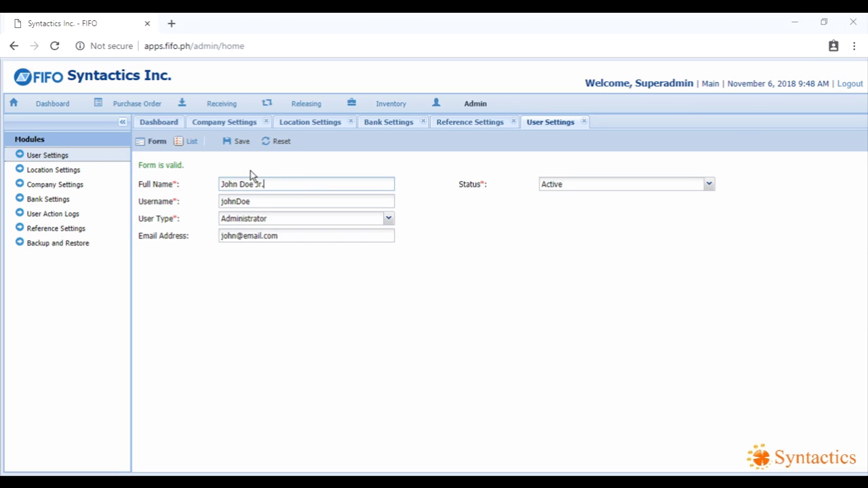
{"action": "left_click", "coordinate": [247, 145]}
{"action": "left_click", "coordinate": [283, 145]}
{"action": "left_click", "coordinate": [192, 142]}
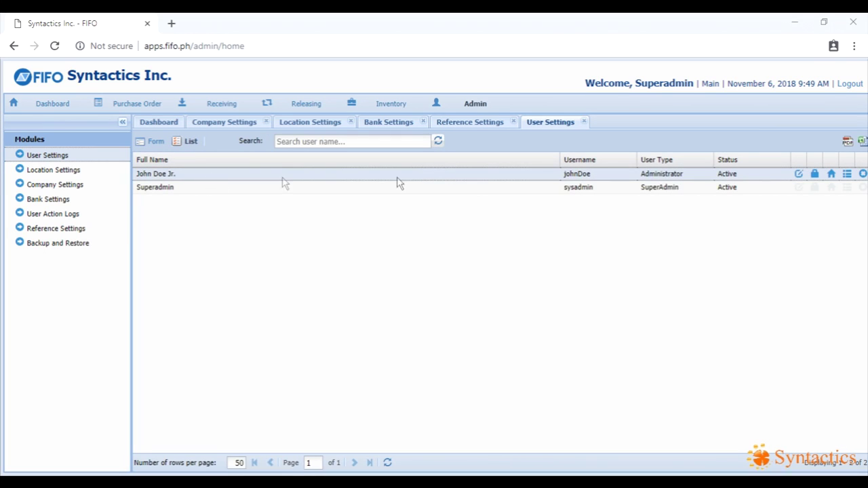
{"action": "left_click", "coordinate": [807, 174]}
{"action": "left_click", "coordinate": [283, 143]}
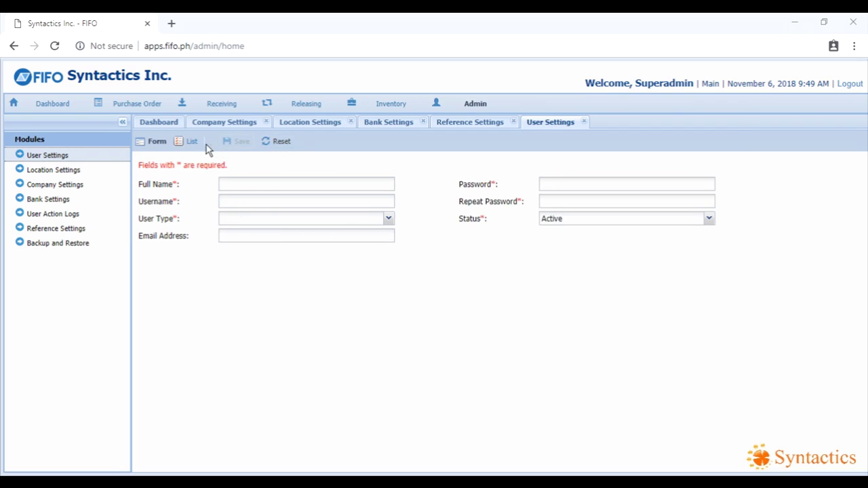
{"action": "left_click", "coordinate": [191, 142]}
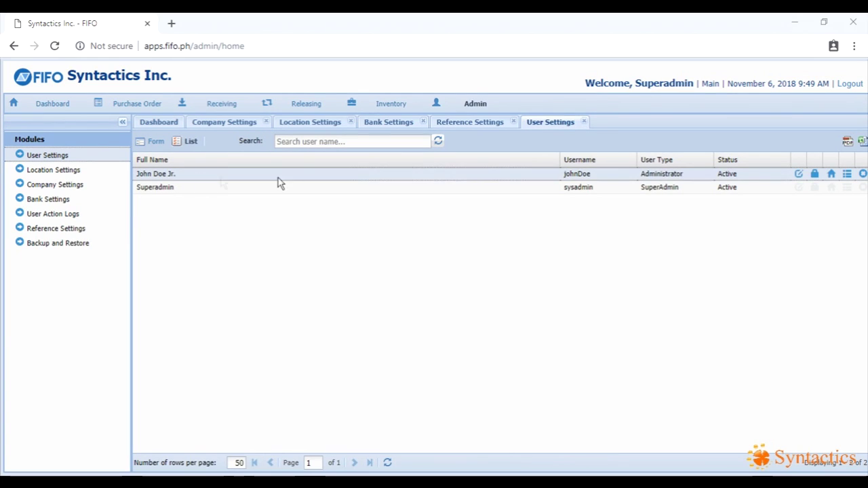
Step: Change the Administrator user's password by entering and confirming a new password
{"action": "left_click", "coordinate": [814, 175]}
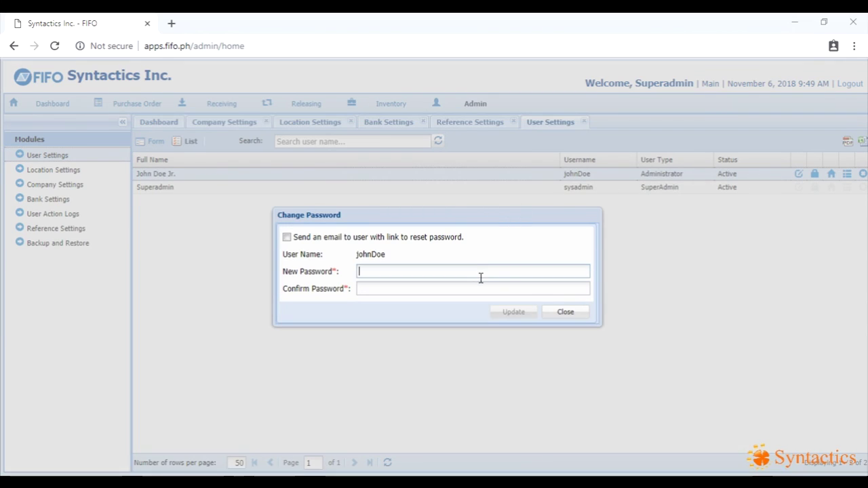
{"action": "type", "text": "••••••••"}
{"action": "key", "text": "Tab"}
{"action": "type", "text": "••••••••"}
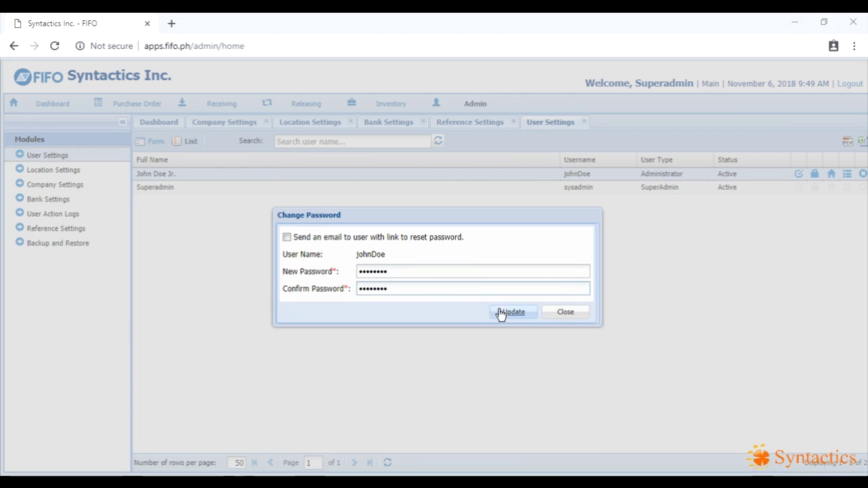
{"action": "left_click", "coordinate": [503, 313]}
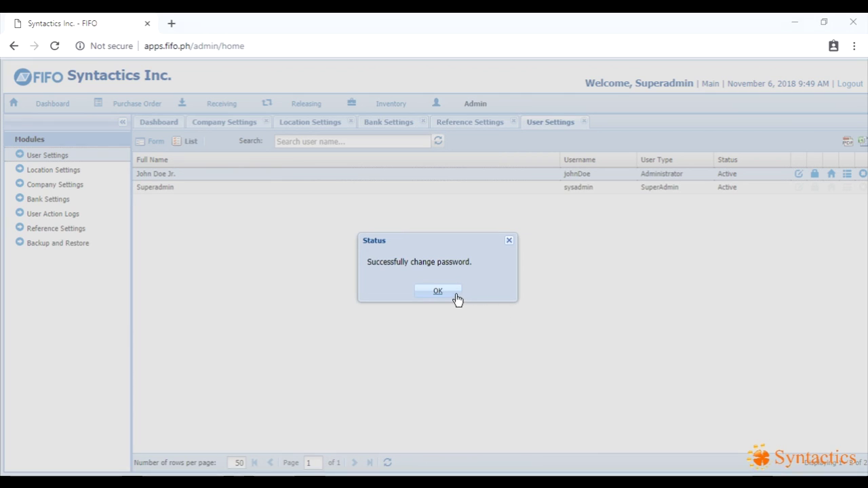
{"action": "left_click", "coordinate": [438, 292]}
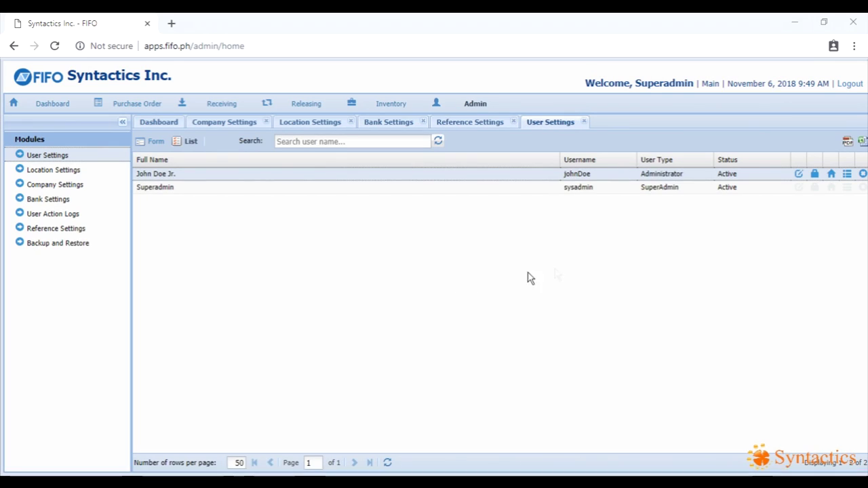
Step: Assign the locations Main and Davao to the Administrator user and save the assignment
{"action": "left_click", "coordinate": [830, 176]}
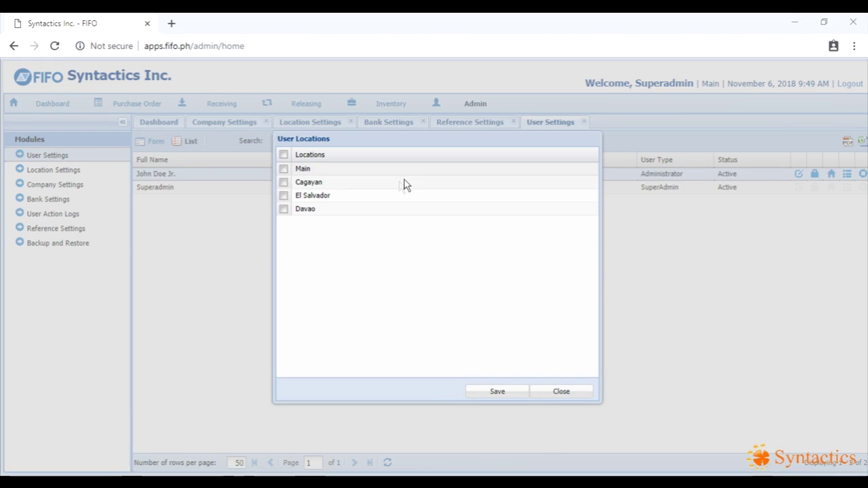
{"action": "left_click", "coordinate": [283, 169]}
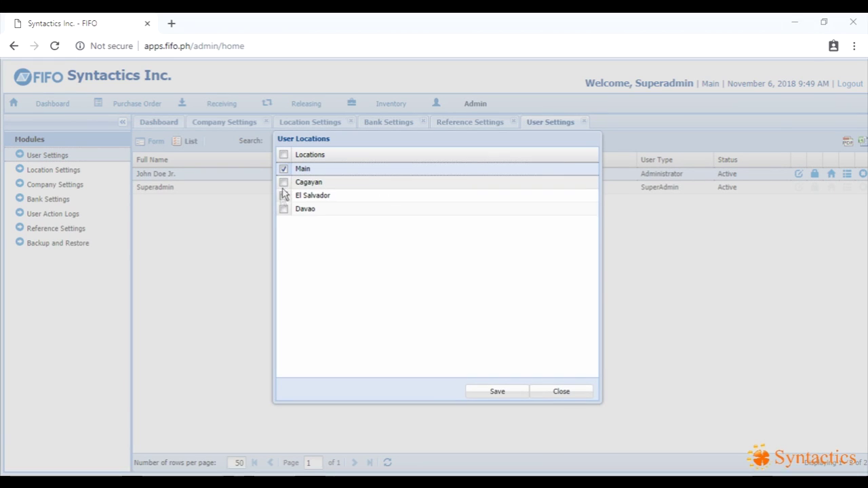
{"action": "left_click", "coordinate": [284, 209]}
{"action": "left_click", "coordinate": [497, 392]}
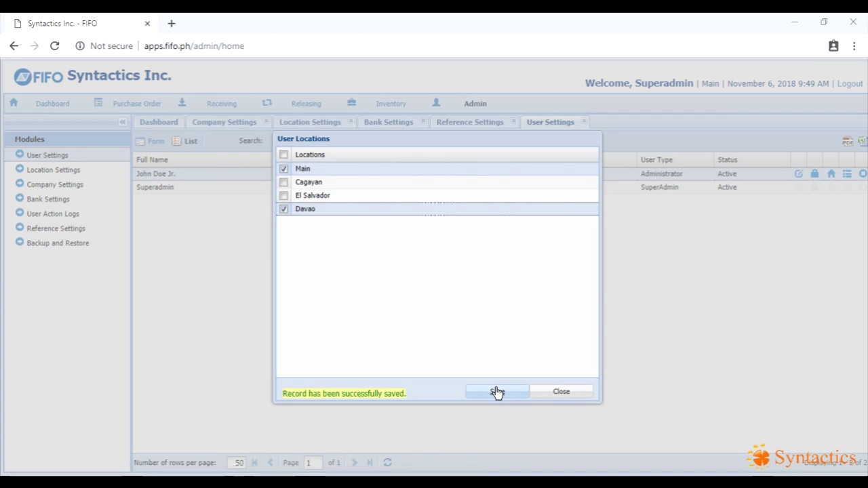
{"action": "left_click", "coordinate": [560, 397]}
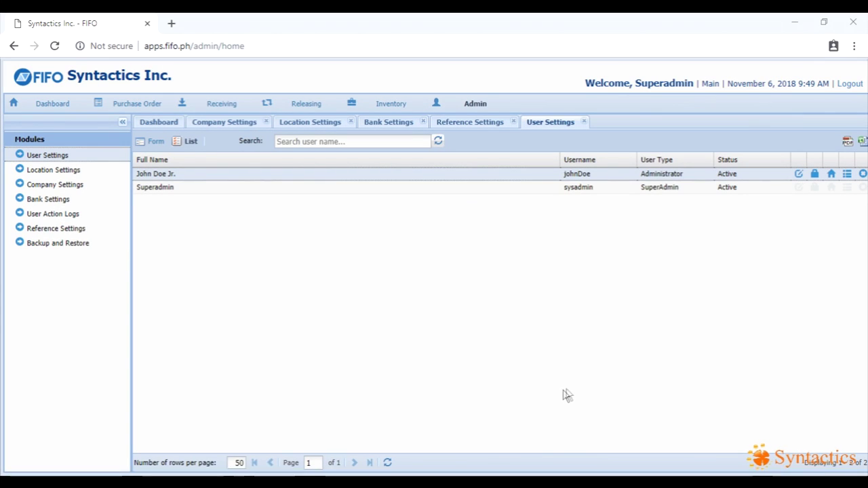
Step: Remove the Administrator user's Delete permission for User Settings, Location Settings and Company Settings, and save the module permissions
{"action": "left_click", "coordinate": [847, 177]}
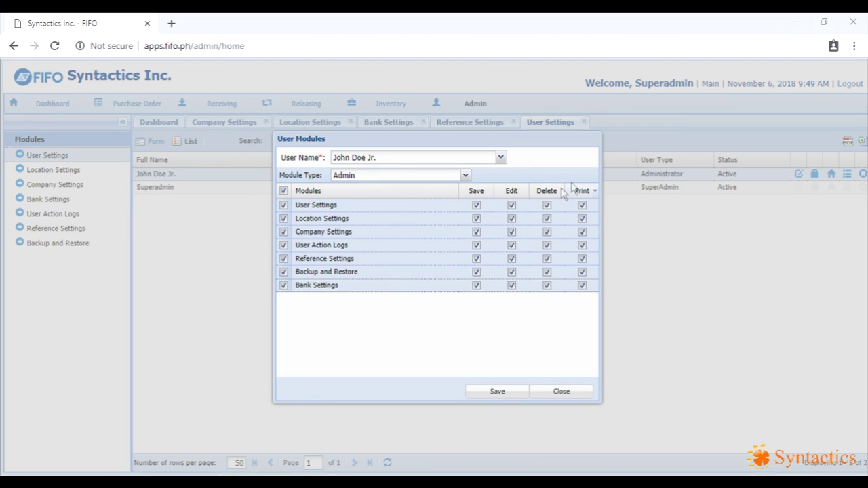
{"action": "left_click", "coordinate": [546, 205]}
{"action": "left_click", "coordinate": [547, 219]}
{"action": "left_click", "coordinate": [547, 232]}
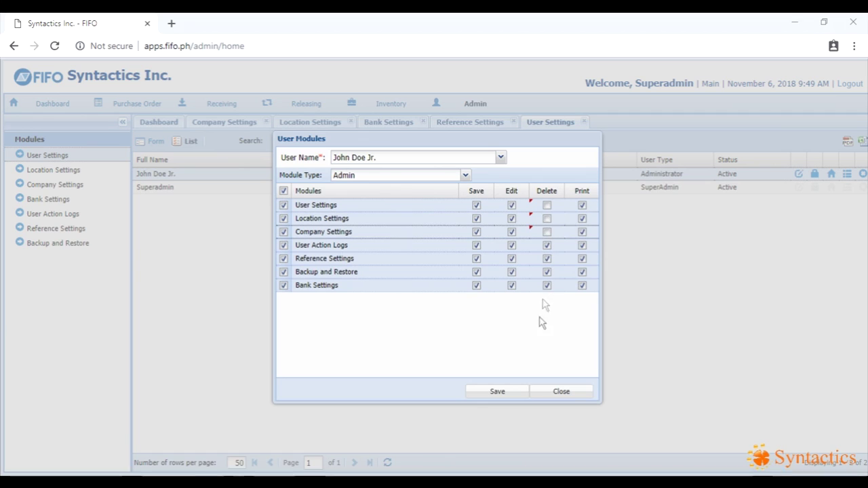
{"action": "left_click", "coordinate": [505, 391]}
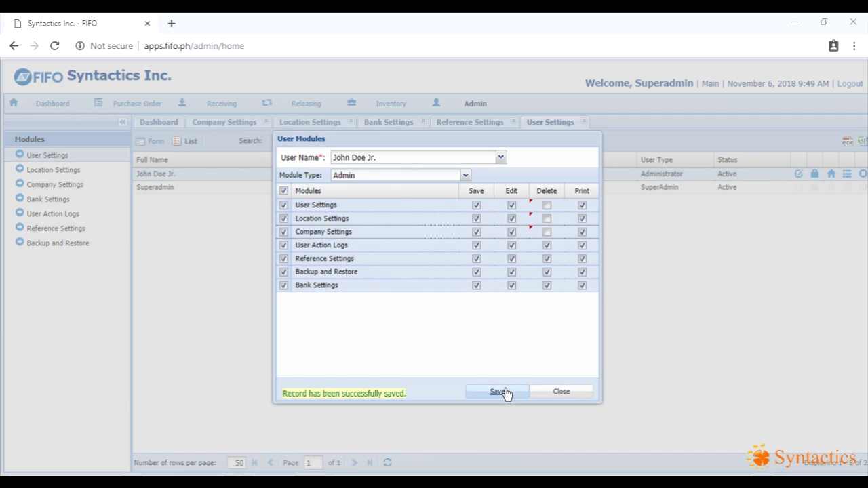
{"action": "left_click", "coordinate": [562, 393]}
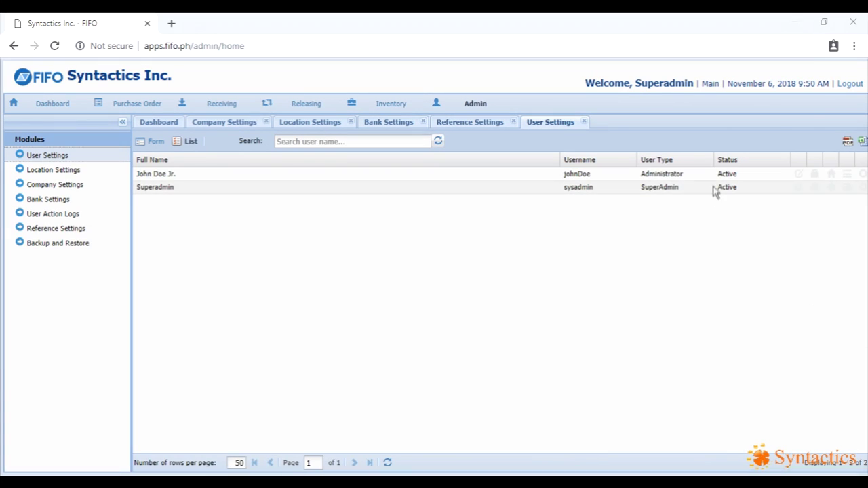
Step: Try to delete the Administrator user's account from the user list
{"action": "left_click", "coordinate": [863, 175]}
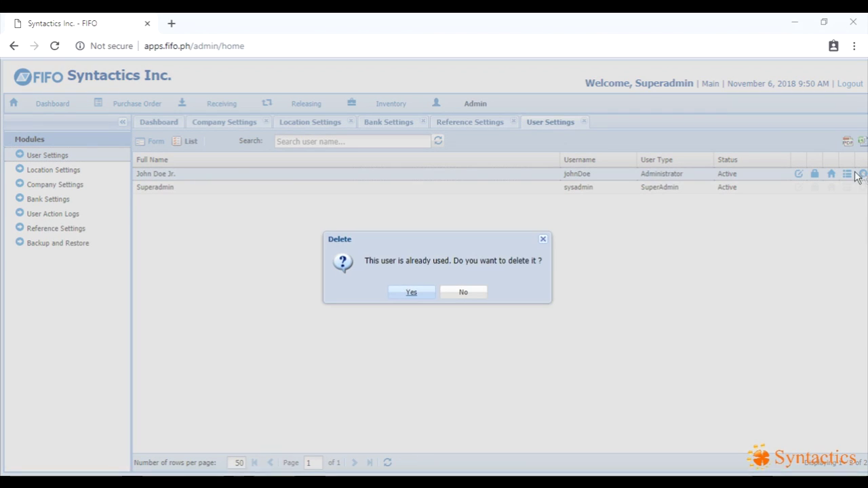
{"action": "left_click", "coordinate": [419, 293]}
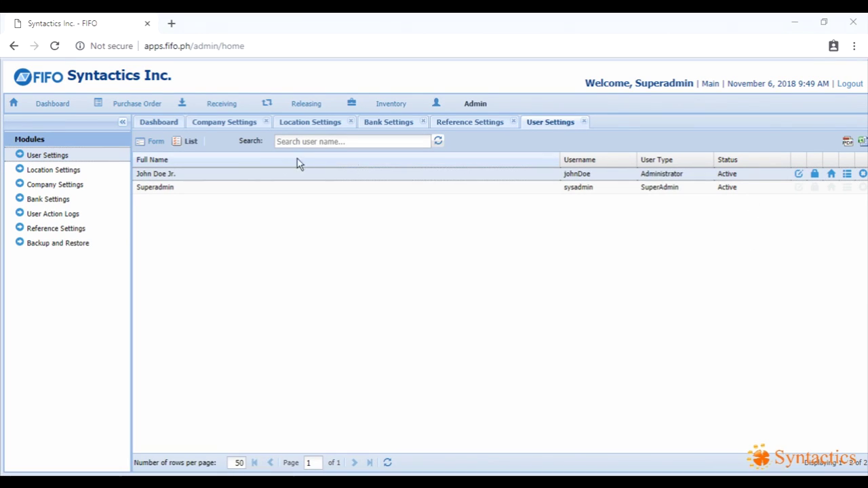
Step: Set the Administrator user's status to Inactive, save the record, and return to the user list
{"action": "left_click", "coordinate": [799, 173]}
{"action": "left_click", "coordinate": [646, 190]}
{"action": "left_click", "coordinate": [582, 213]}
{"action": "left_click", "coordinate": [239, 141]}
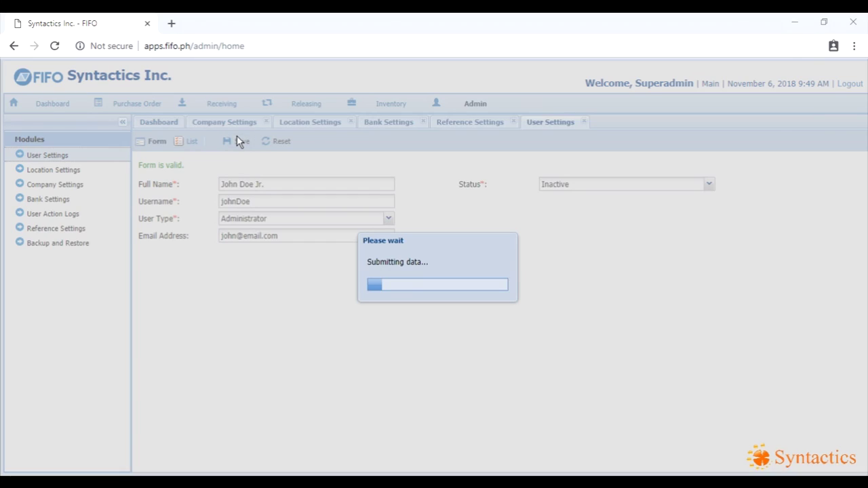
{"action": "left_click", "coordinate": [192, 142]}
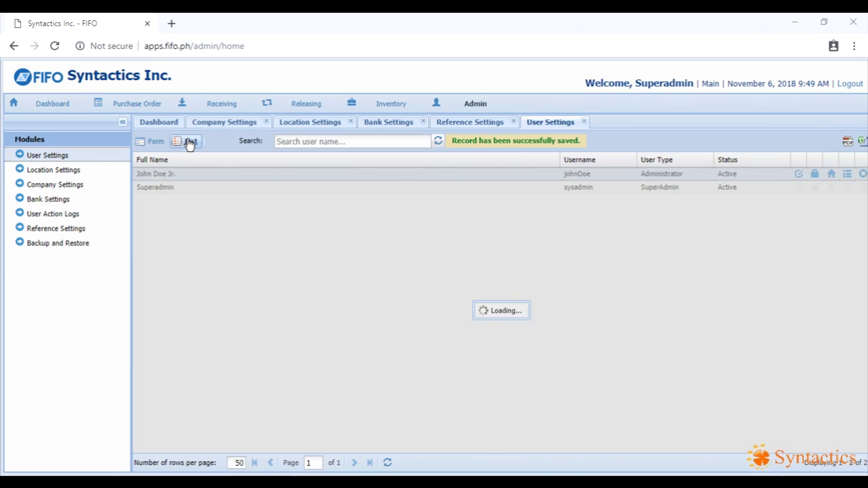